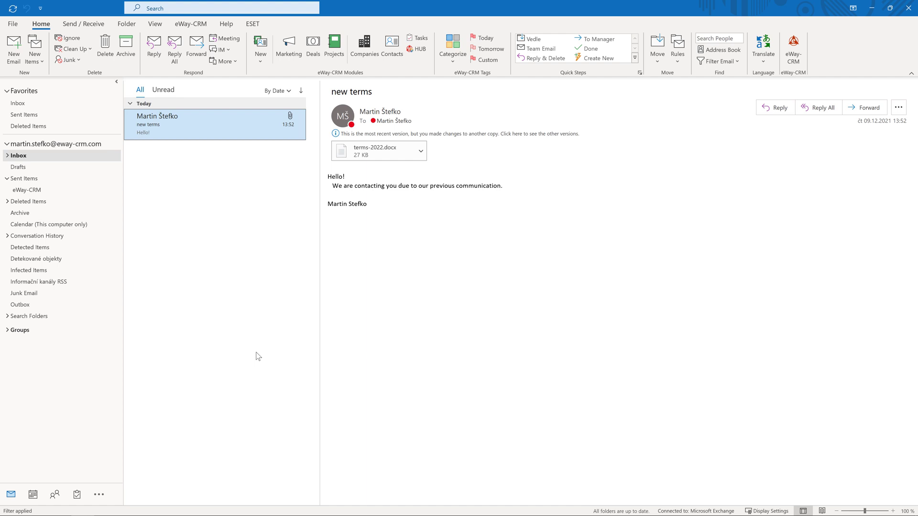
# Save the 'new terms' message to eWay-CRM from its context menu.
pyautogui.rightClick(181, 126)
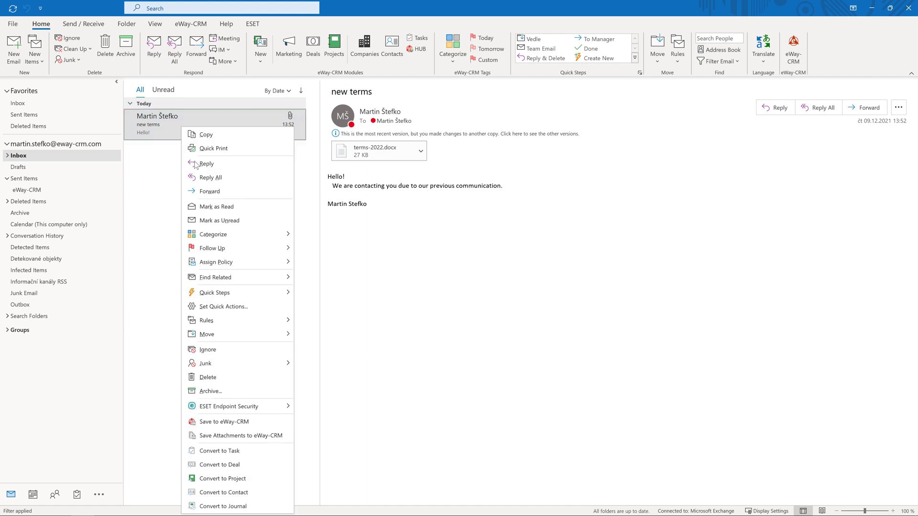
pyautogui.click(283, 422)
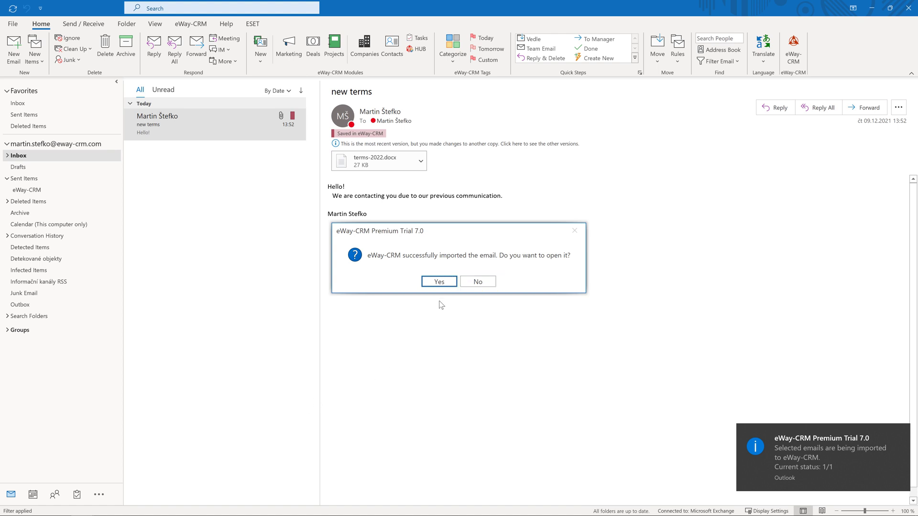
# Open the saved email record and review its linked contacts, companies, and eWay System LLC's emails.
pyautogui.click(439, 282)
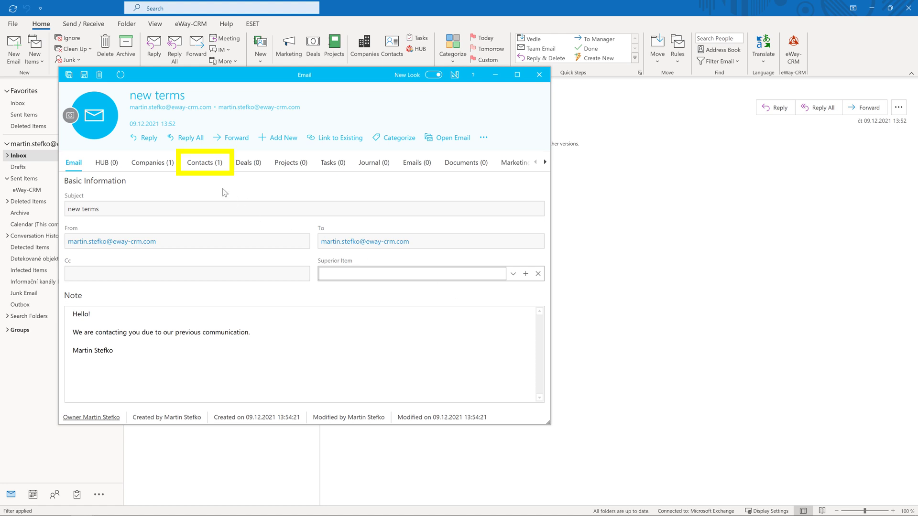
pyautogui.click(213, 171)
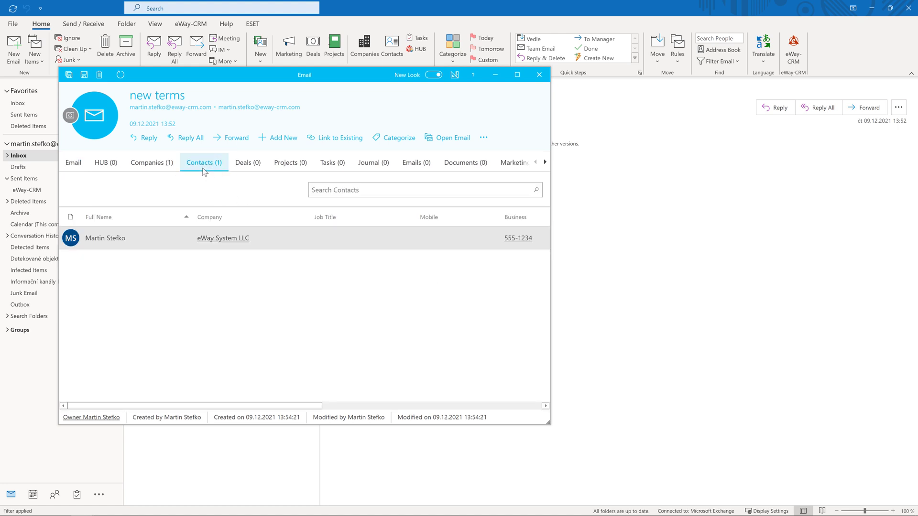
pyautogui.click(159, 166)
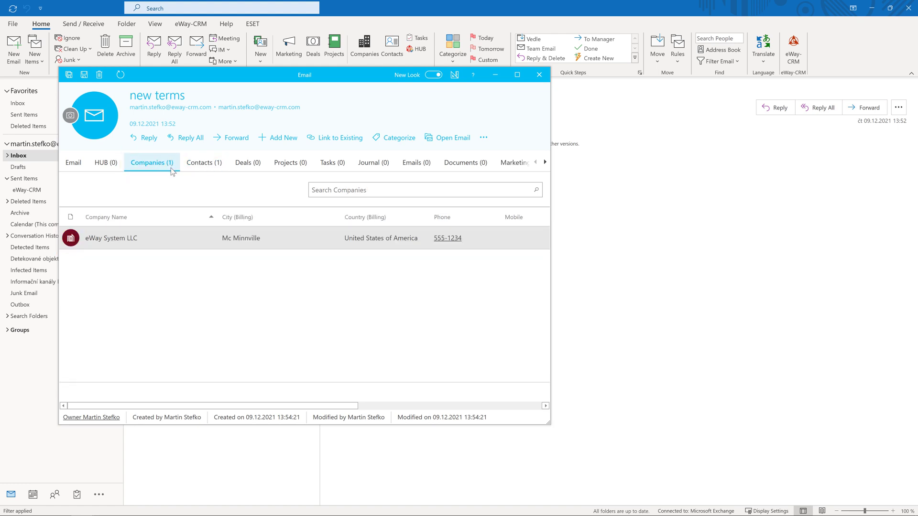
pyautogui.doubleClick(195, 237)
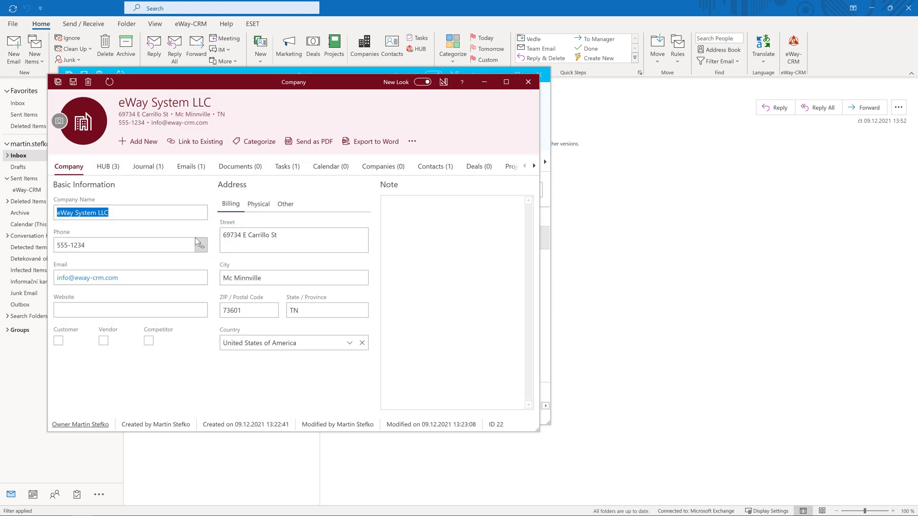
pyautogui.click(191, 168)
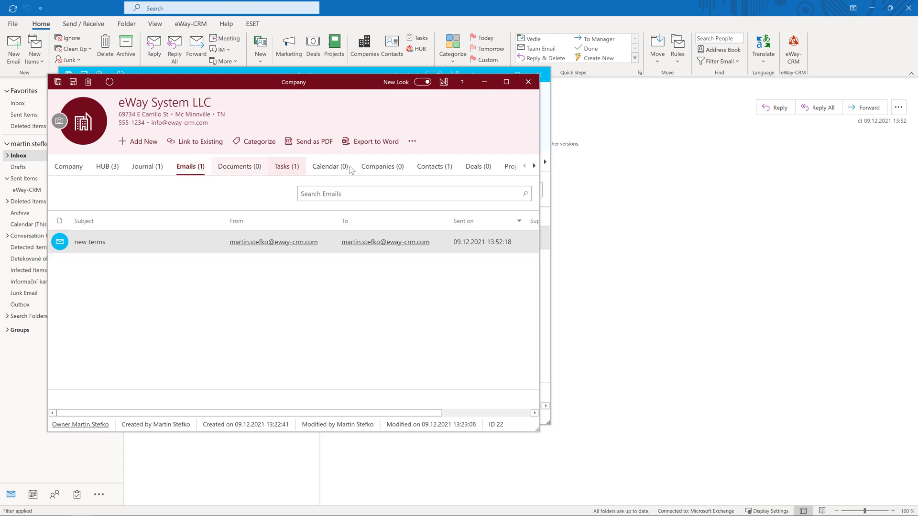
# Close the company record, view the original message in Outlook, then close all windows.
pyautogui.click(528, 82)
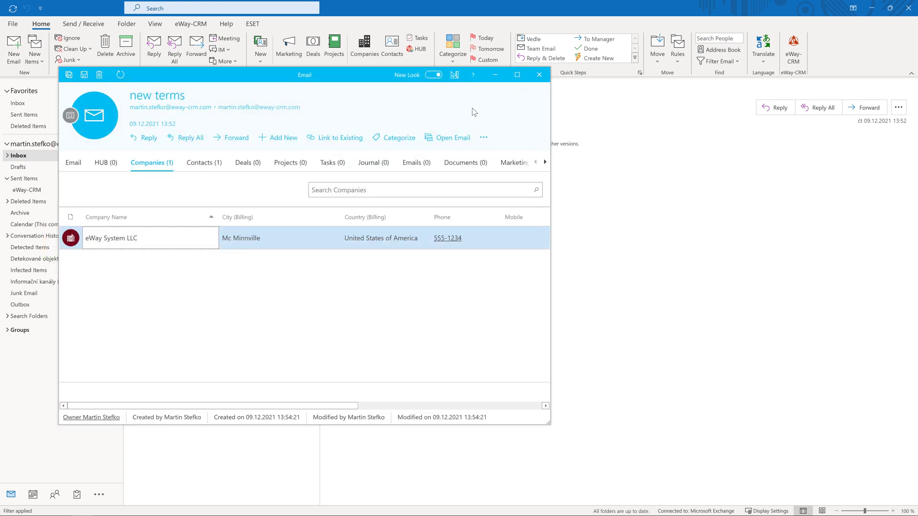
pyautogui.click(452, 138)
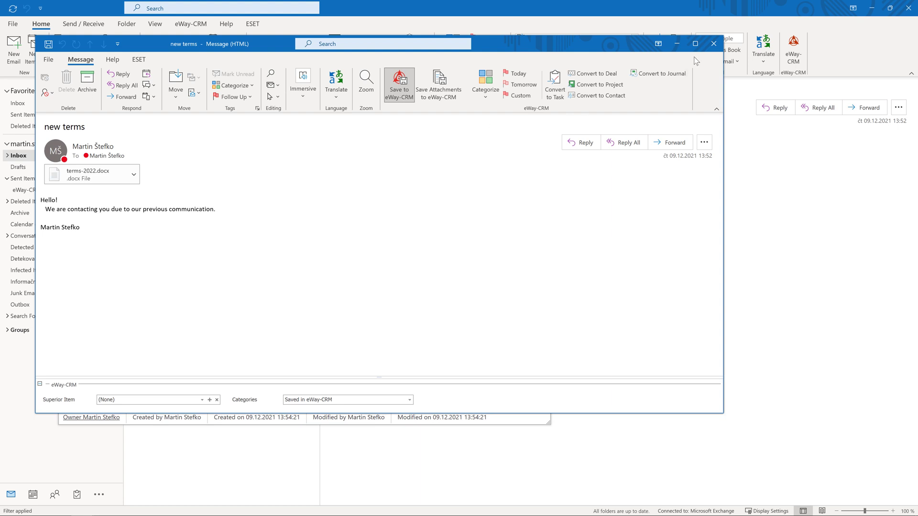
pyautogui.click(713, 44)
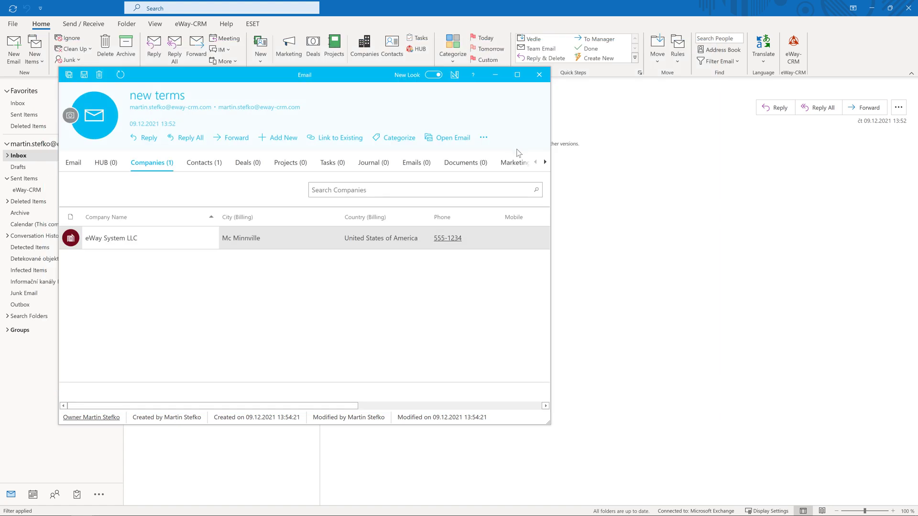
pyautogui.click(540, 76)
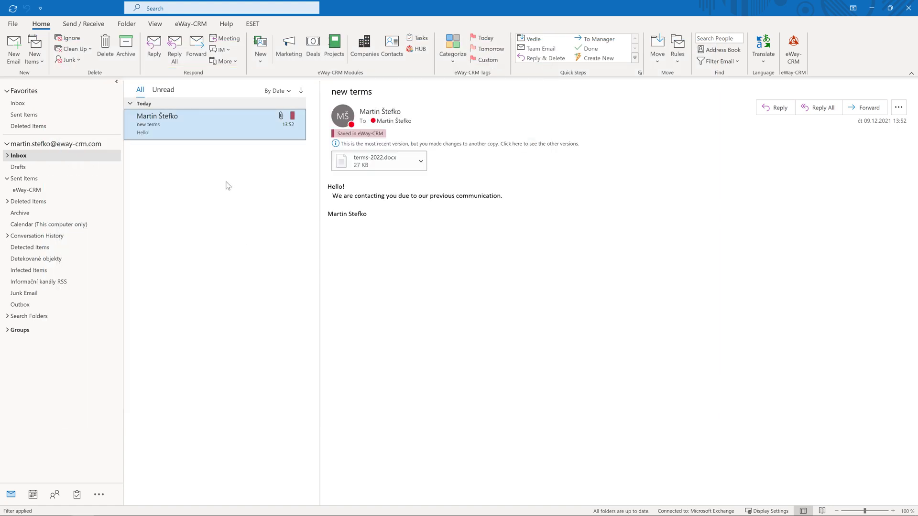
# Set the 'new terms' email's Superior Item to the IP telephony deal found by searching 'IP'.
pyautogui.doubleClick(220, 123)
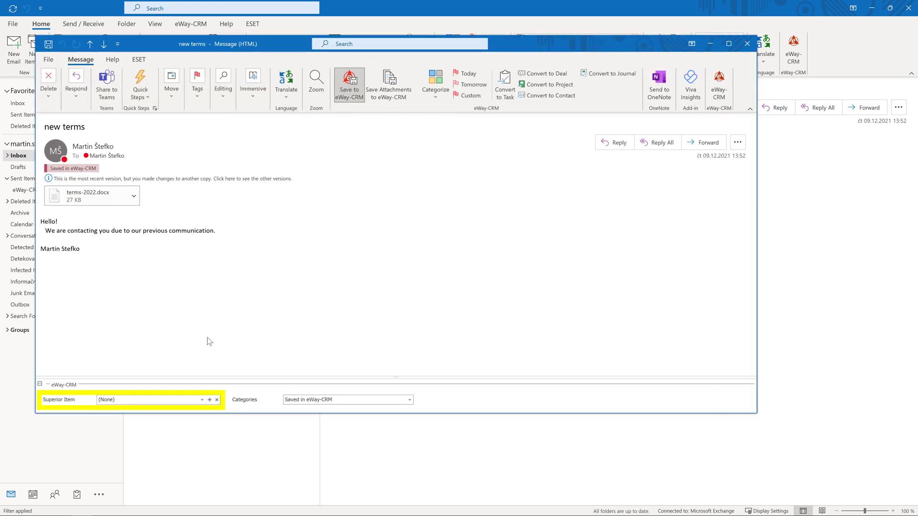
pyautogui.click(202, 400)
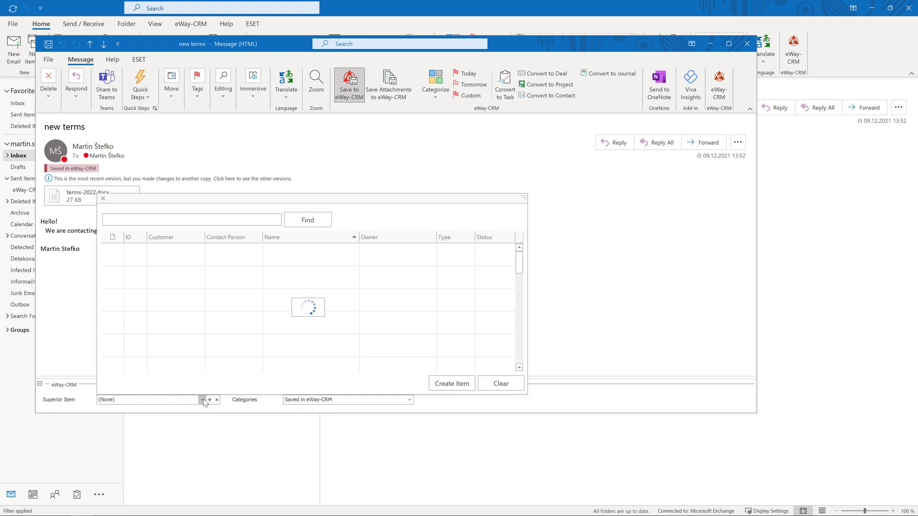
pyautogui.write('IP')
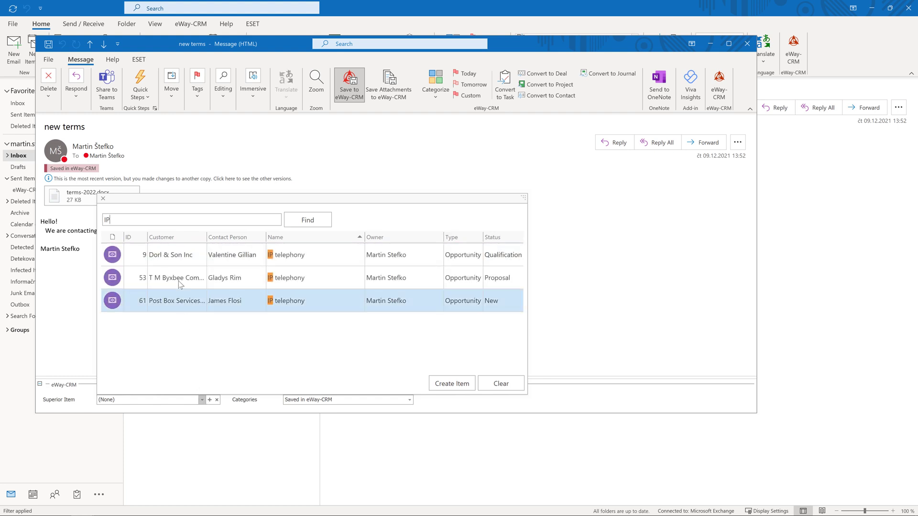
pyautogui.doubleClick(178, 277)
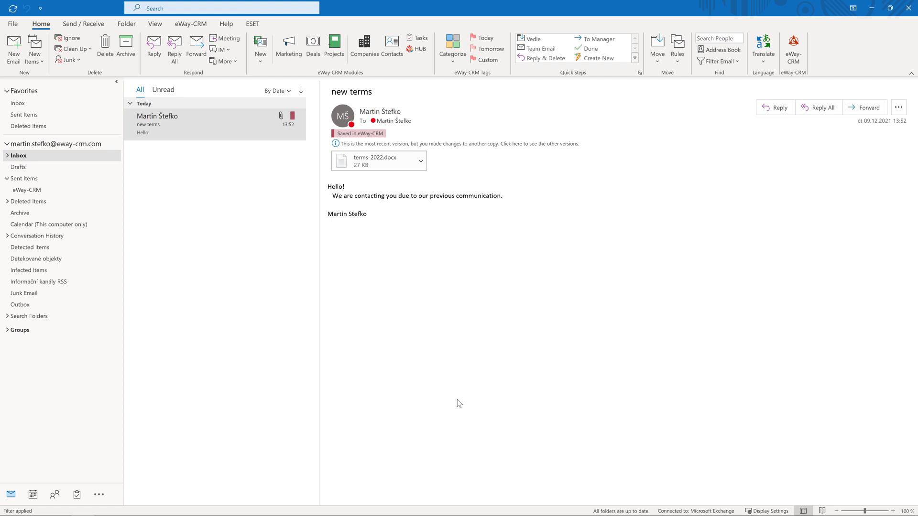
# In eWay-CRM Settings' Emails section, enable tracking of outgoing emails to Contacts and Companies.
pyautogui.click(187, 26)
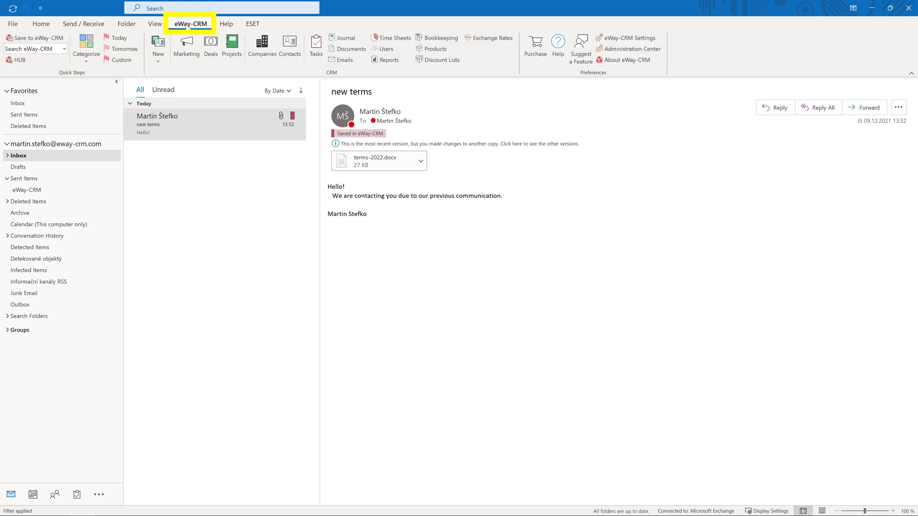
pyautogui.click(654, 39)
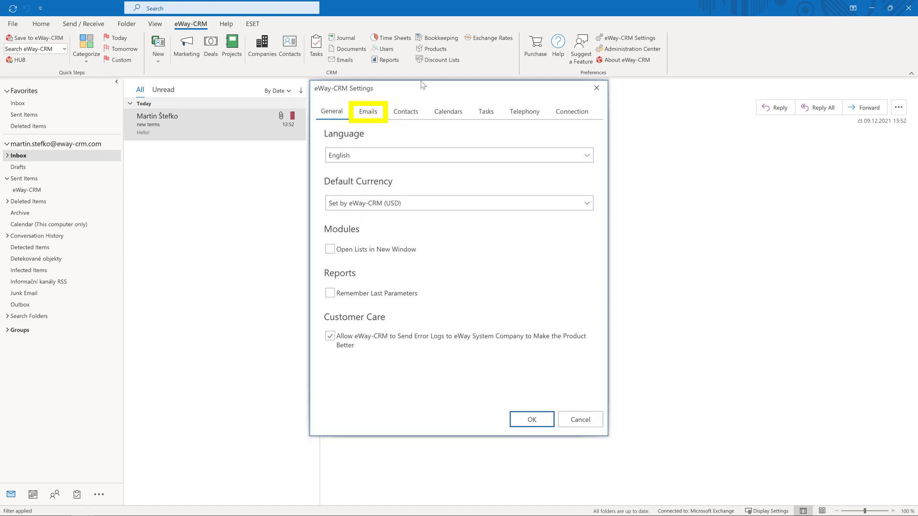
pyautogui.click(366, 113)
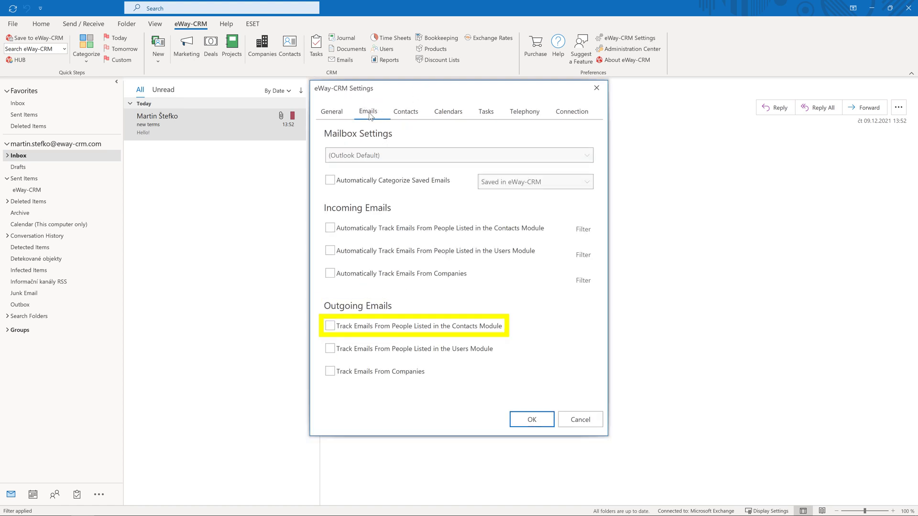
pyautogui.click(330, 327)
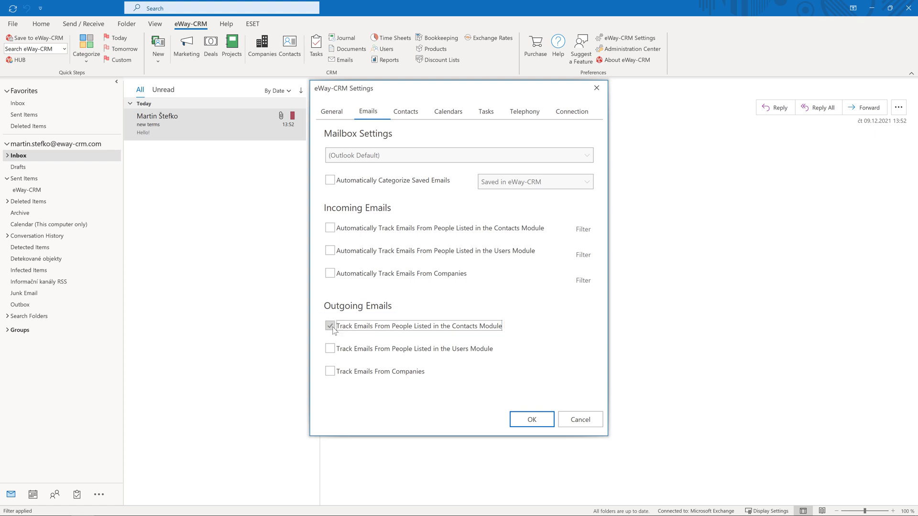
pyautogui.click(335, 372)
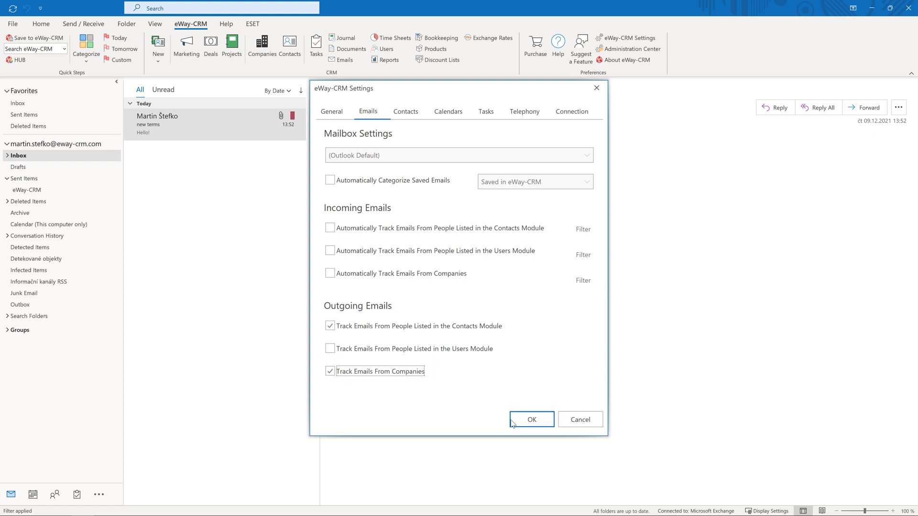
pyautogui.click(530, 423)
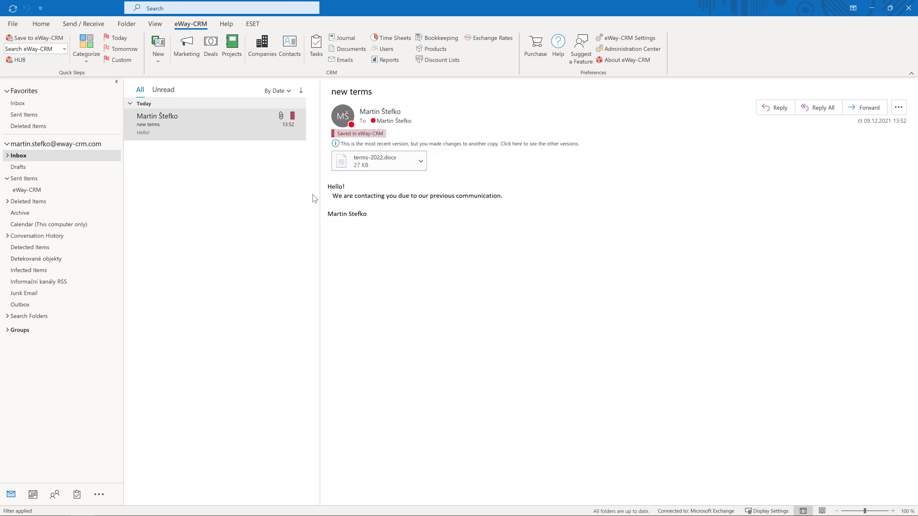
pyautogui.click(50, 25)
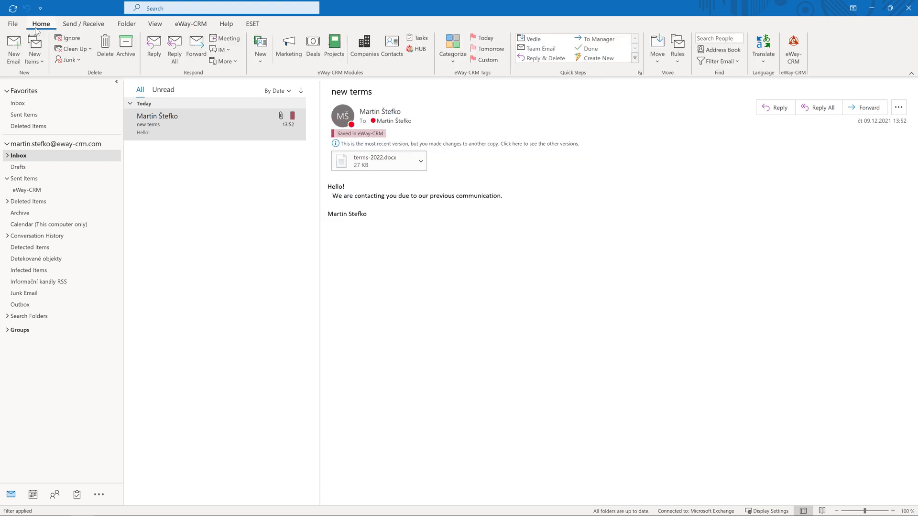
# Send a new 'proposal' email to Golden Dog's address with the pasted message body.
pyautogui.click(14, 49)
pyautogui.click(172, 152)
pyautogui.write('proposal')
pyautogui.click(187, 228)
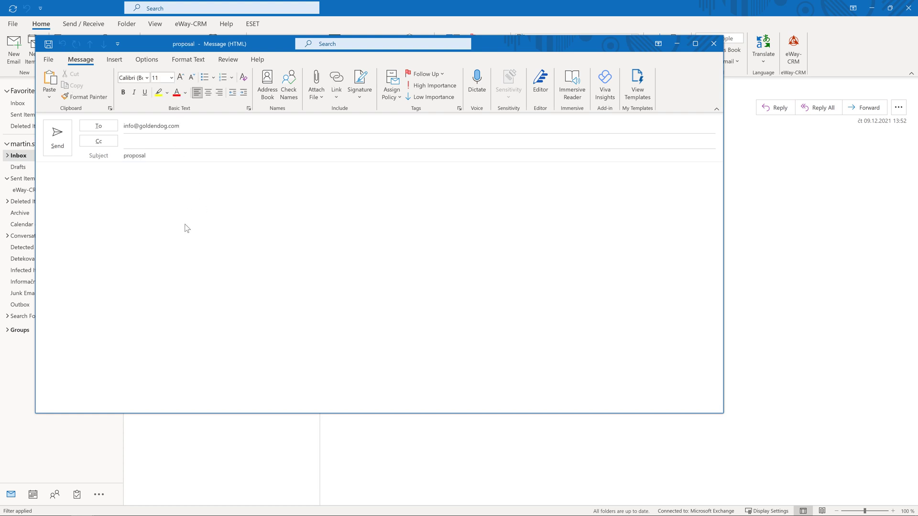
pyautogui.press('Escape')
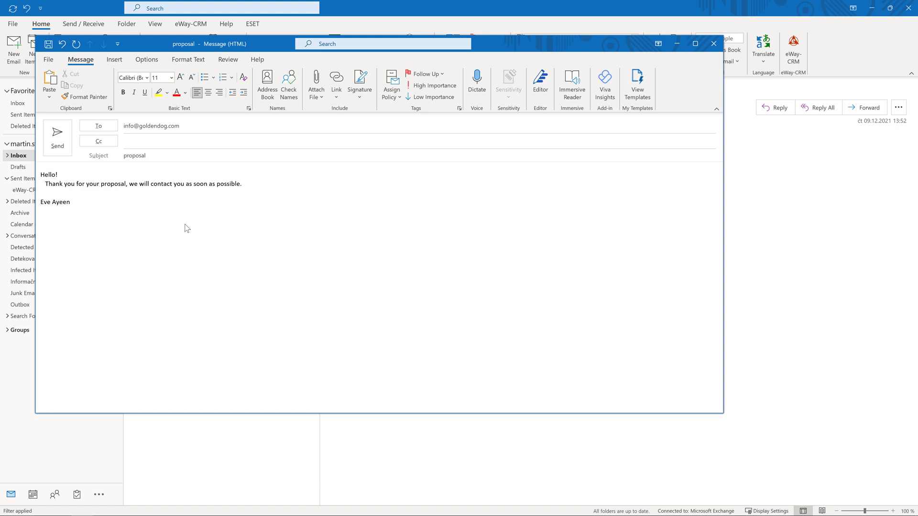
pyautogui.click(60, 152)
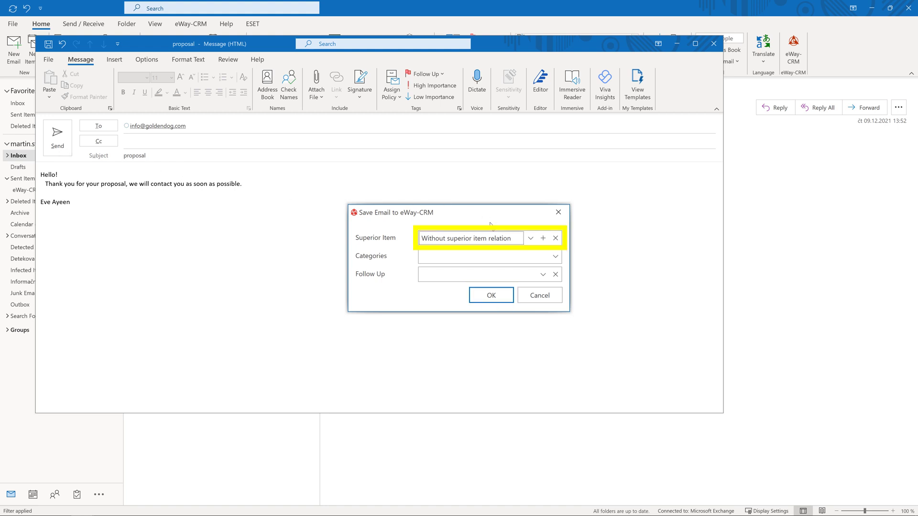
# Save the sent email to eWay-CRM with the IP telephony opportunity as its superior item.
pyautogui.click(531, 234)
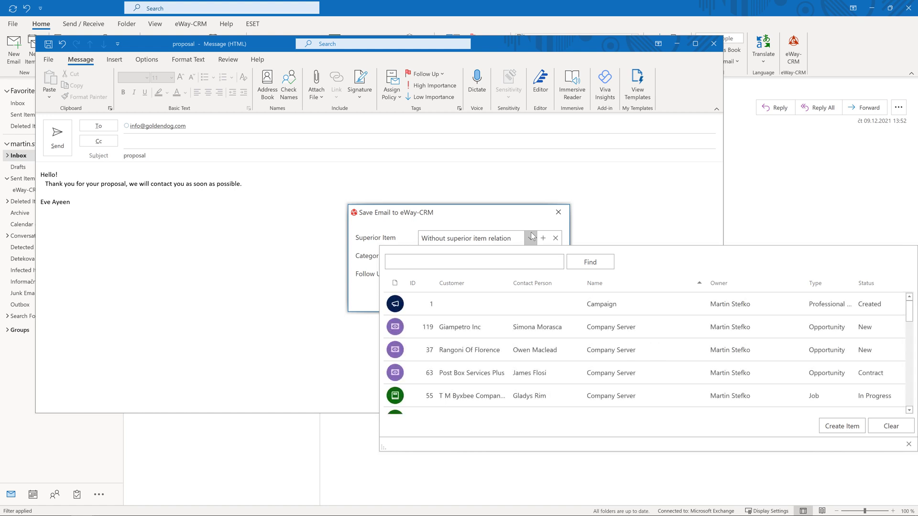
pyautogui.write('ip')
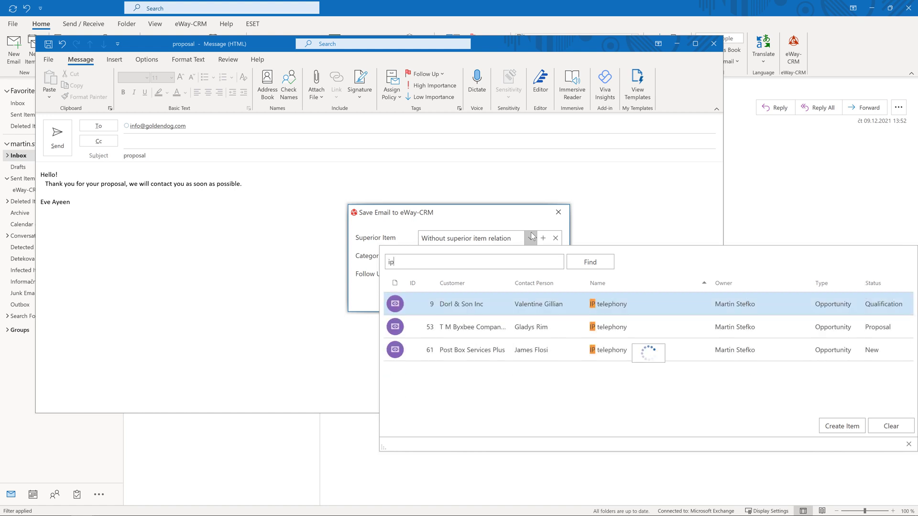
pyautogui.click(522, 326)
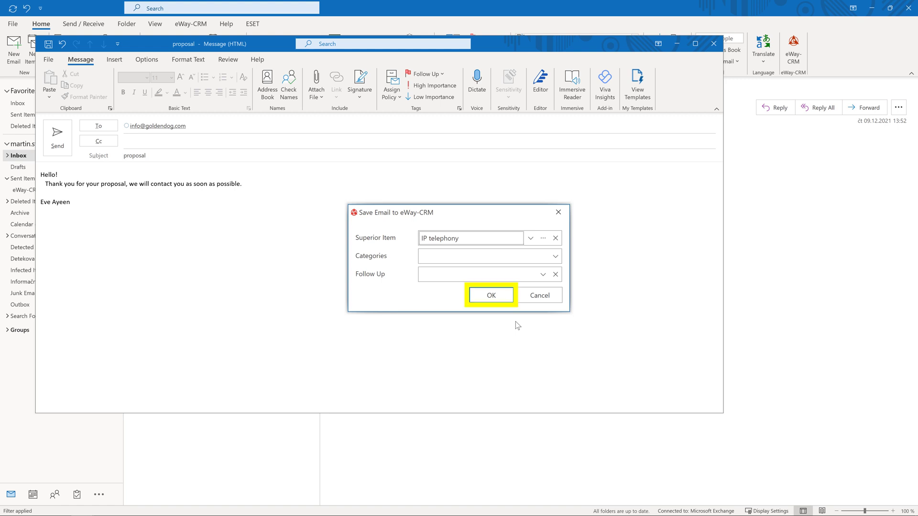
pyautogui.click(492, 299)
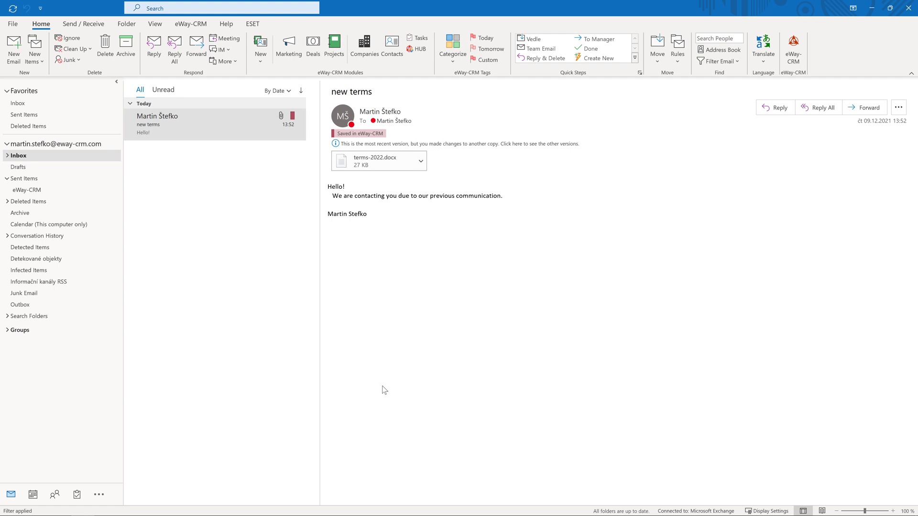
# Enable incoming Contacts and Companies email tracking and auto-categorize saved emails as Saved in eWay-CRM.
pyautogui.click(199, 27)
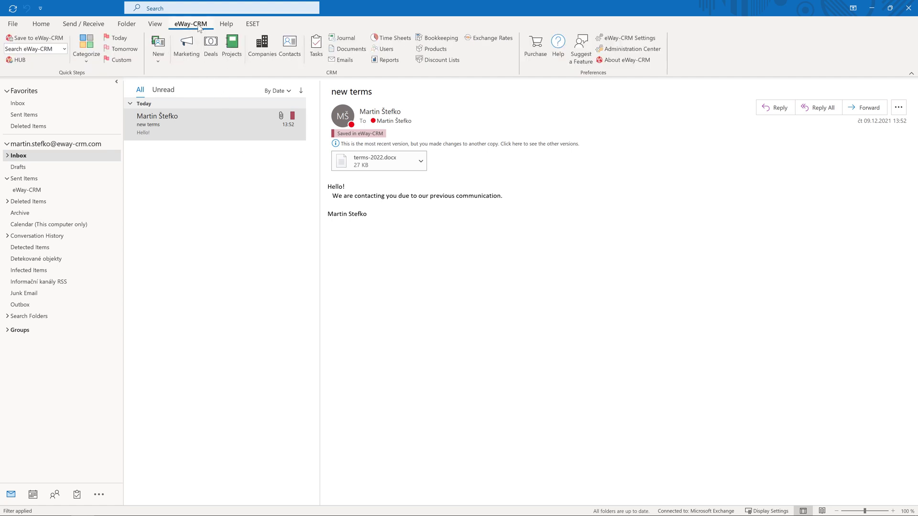
pyautogui.click(653, 39)
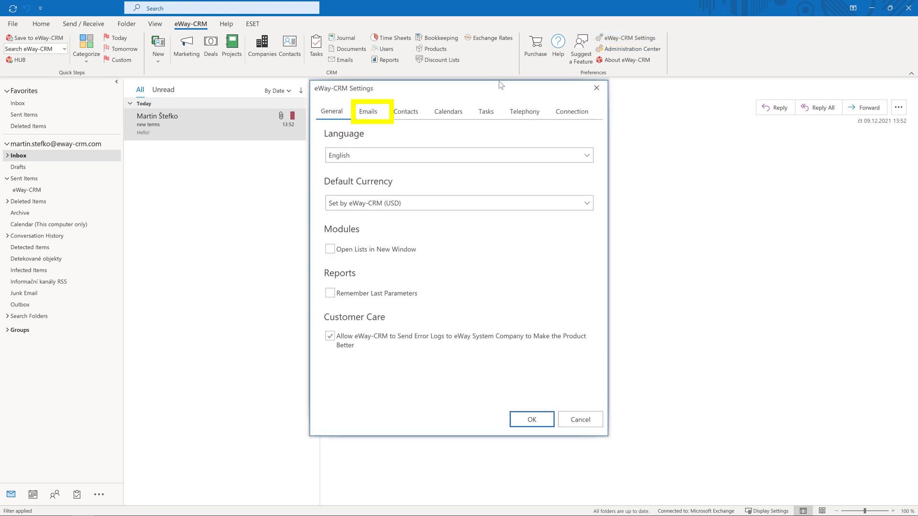
pyautogui.click(377, 115)
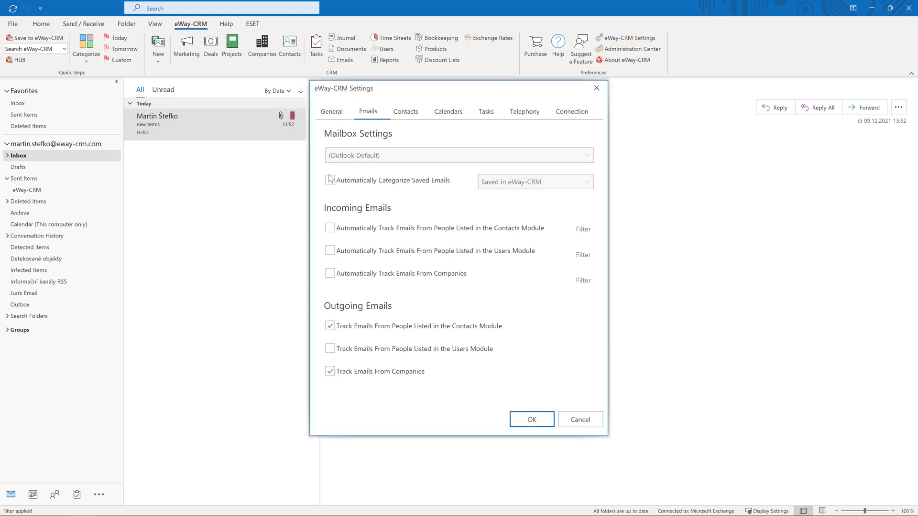
pyautogui.click(329, 228)
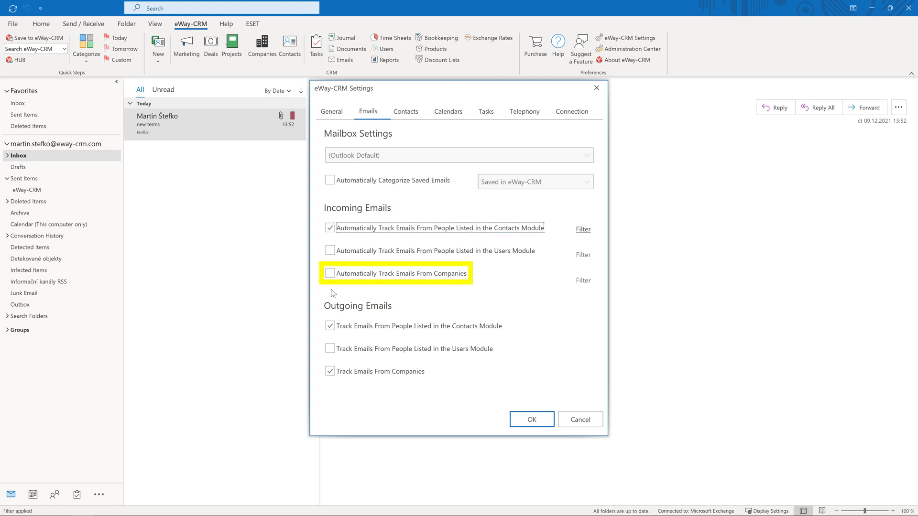
pyautogui.click(330, 274)
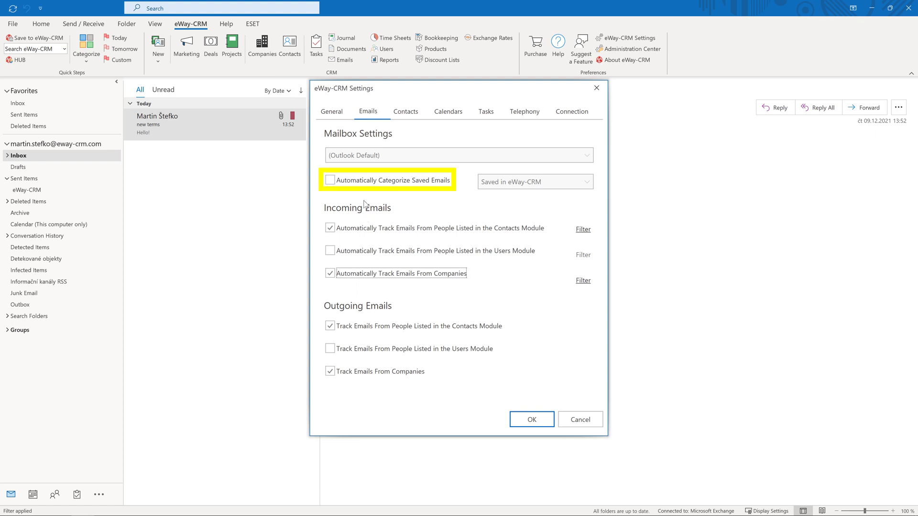
pyautogui.click(365, 182)
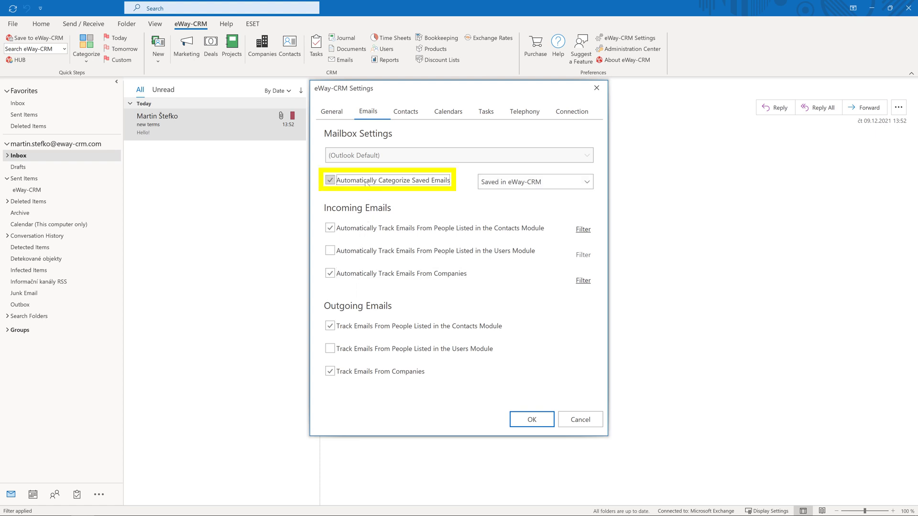
pyautogui.click(538, 184)
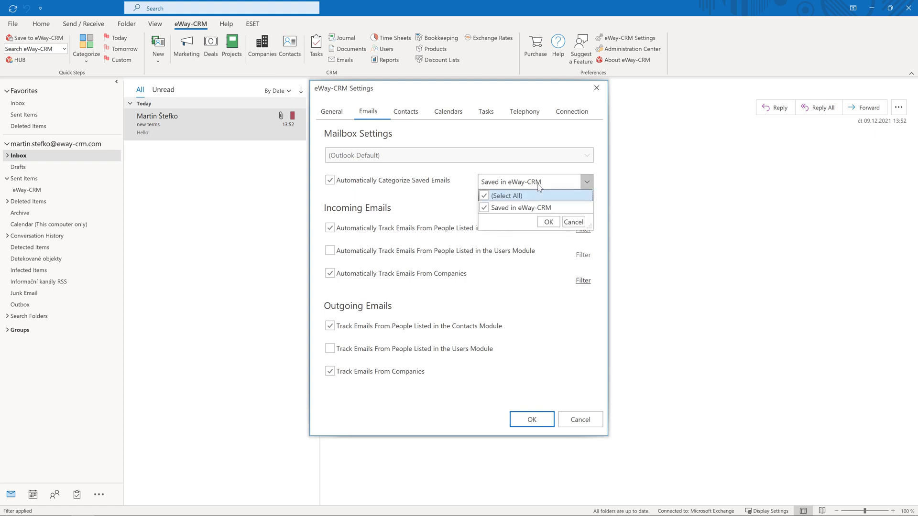
pyautogui.click(552, 224)
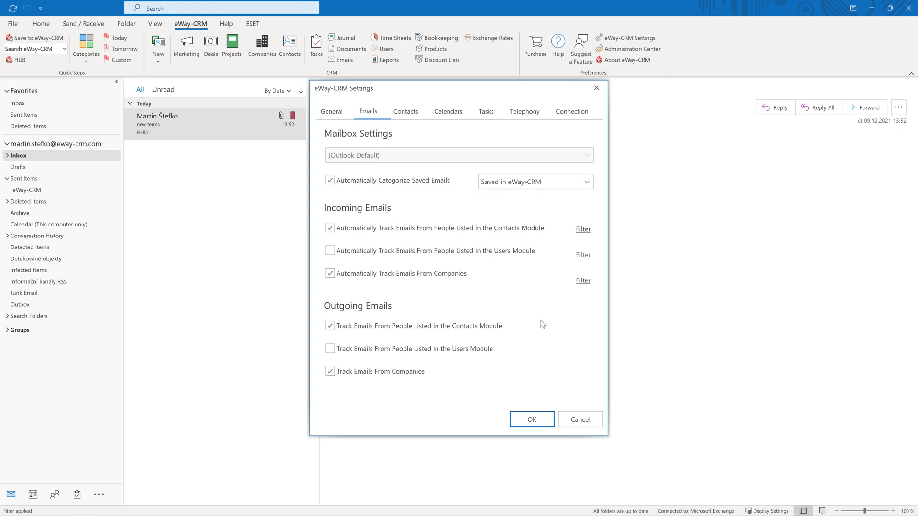
pyautogui.click(531, 420)
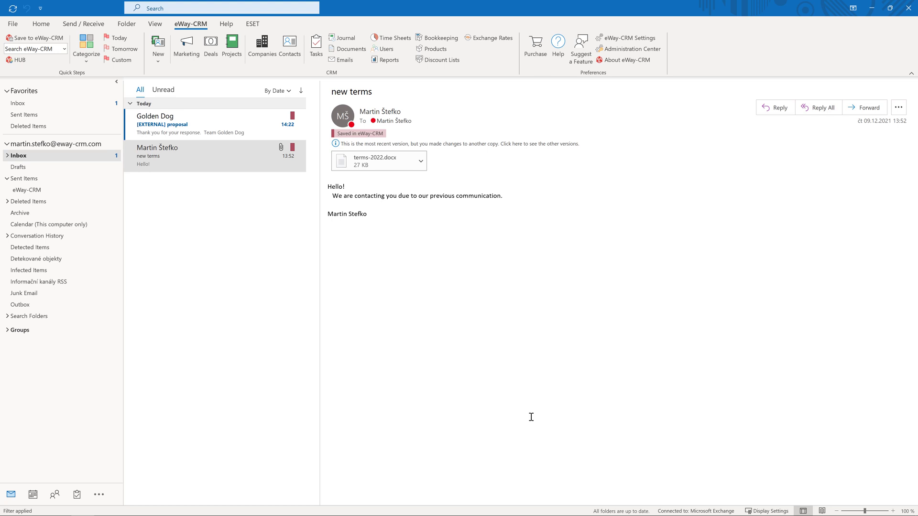
# Open the newly arrived Golden Dog proposal email to read it, then close it.
pyautogui.click(228, 122)
pyautogui.doubleClick(228, 122)
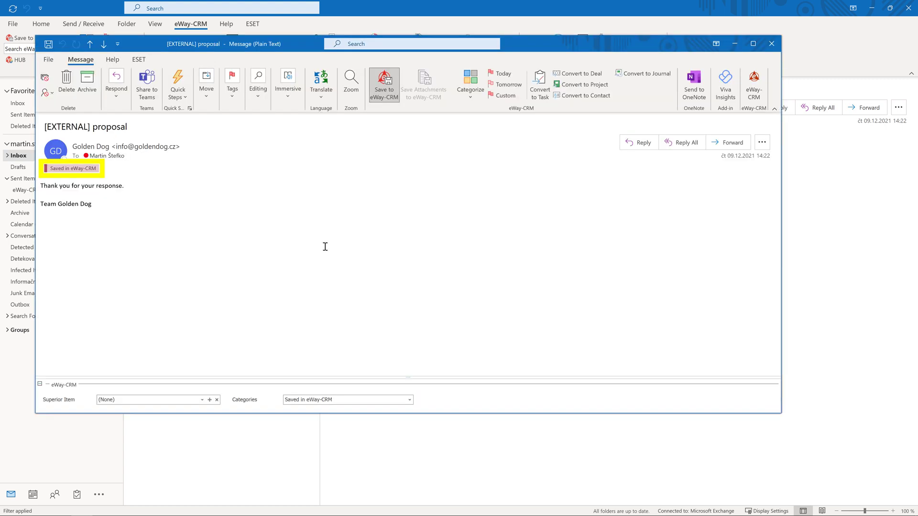
pyautogui.click(771, 44)
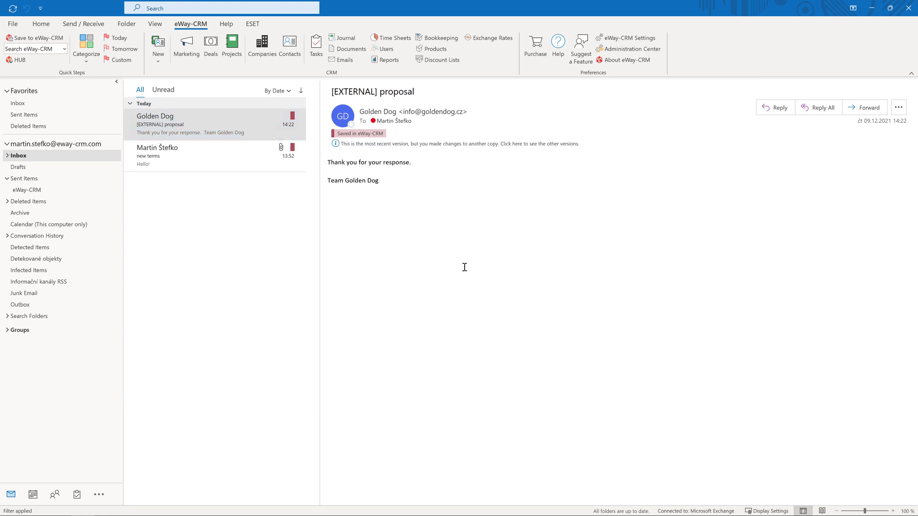
# Reply 'We will contact you tomorrow, 14:00.' with the sender's name signed, and save it to eWay-CRM.
pyautogui.click(762, 112)
pyautogui.write('We will contac')
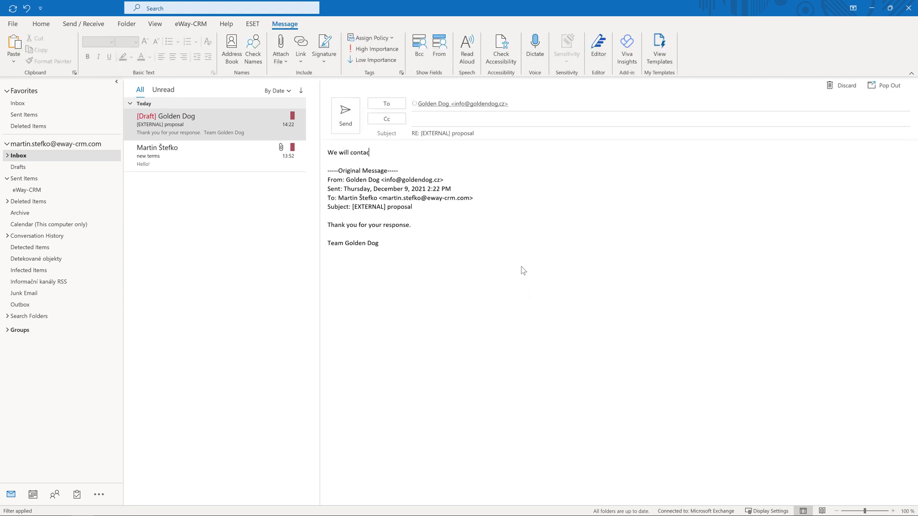
pyautogui.write('t you tomorrow, 14:00.')
pyautogui.press('Return')
pyautogui.press('Return')
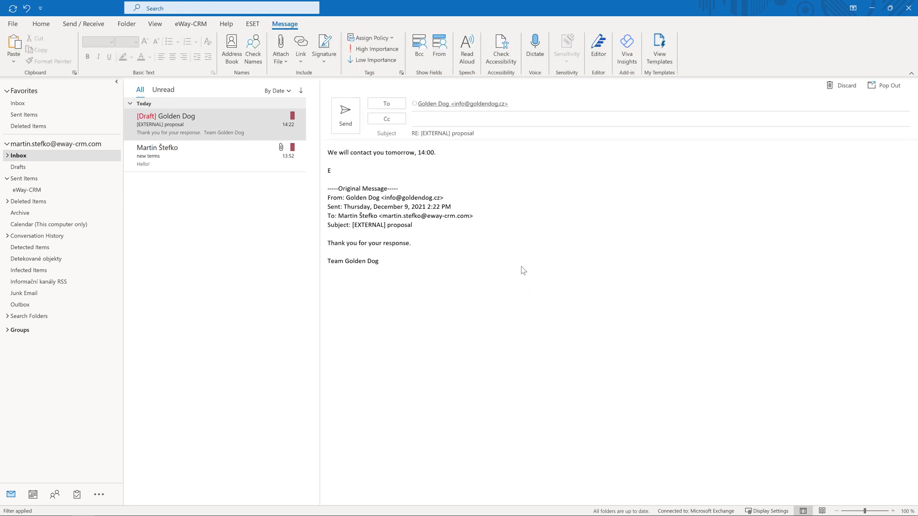
pyautogui.click(344, 126)
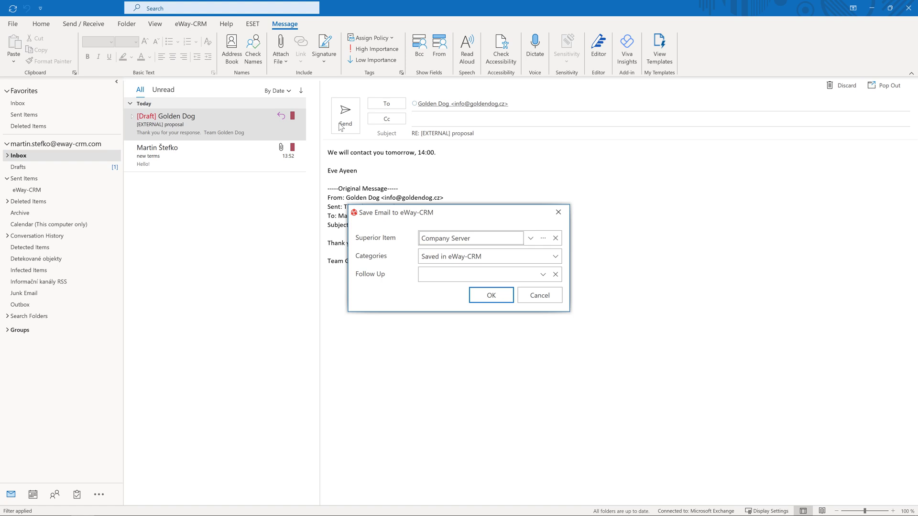
pyautogui.click(509, 300)
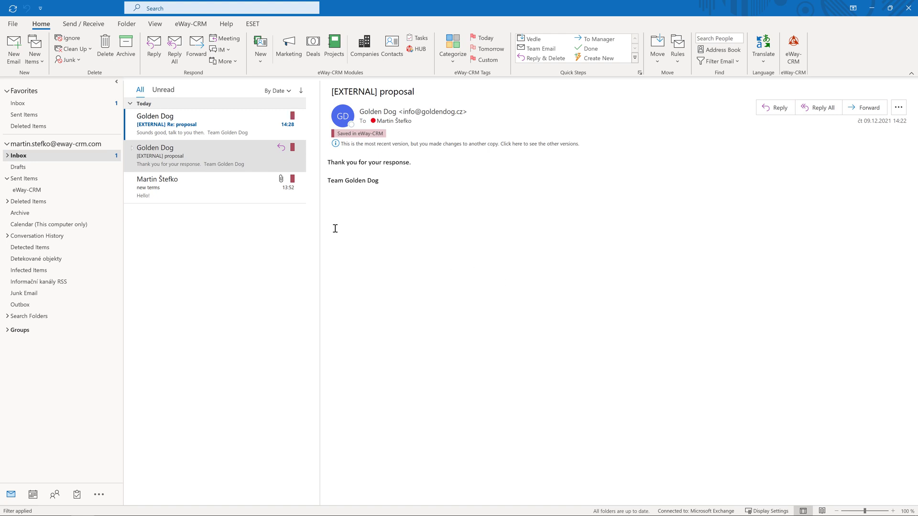
# Open the '[EXTERNAL] Re: proposal' email in its own window to check its Company Server superior item.
pyautogui.click(242, 118)
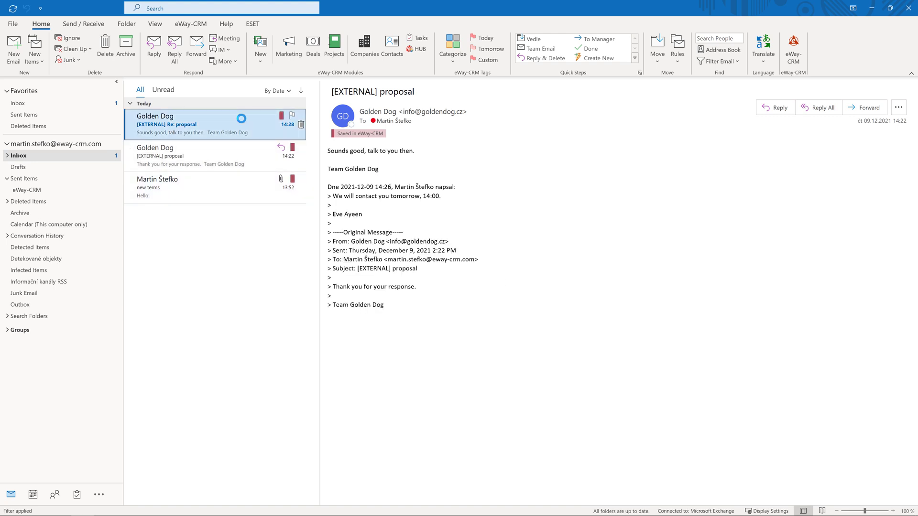
pyautogui.doubleClick(241, 118)
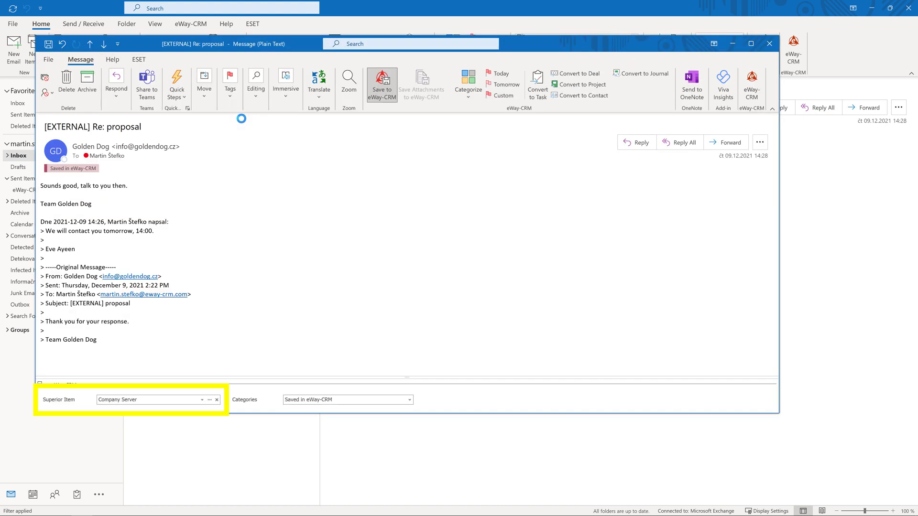